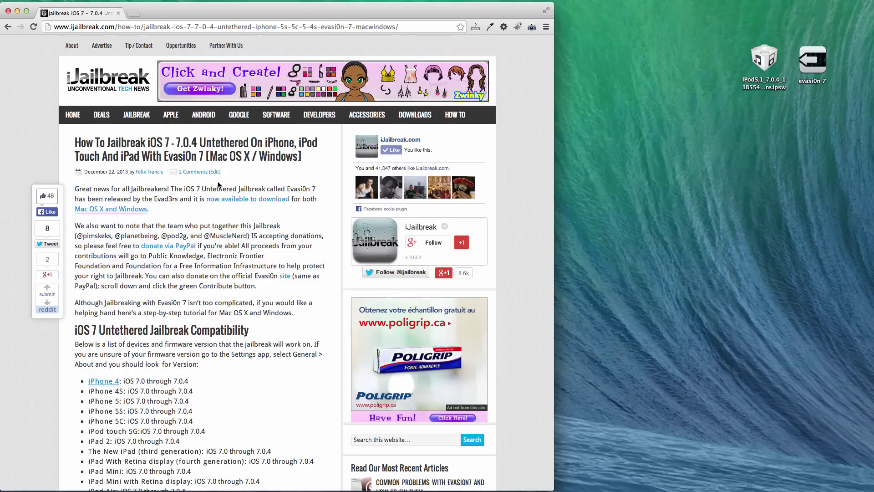
- Show the connected iPod touch's Summary page in iTunes with the window fully in view
scroll(217, 183, down, 5)
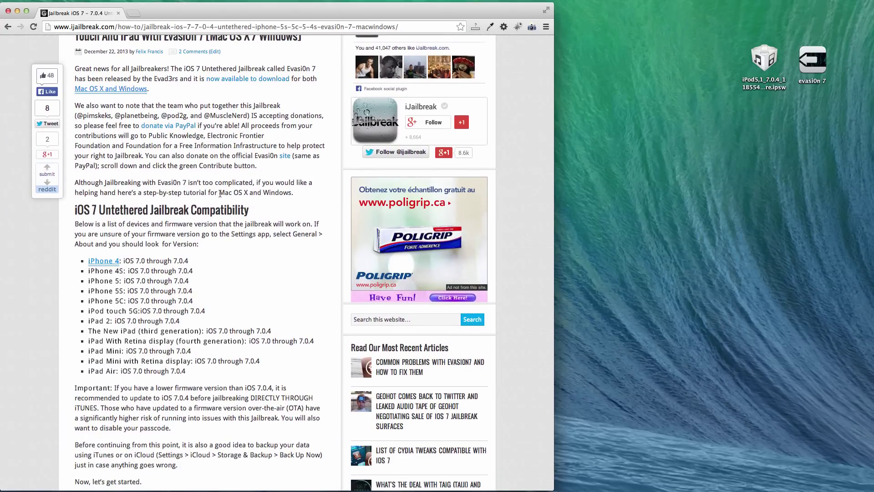
scroll(216, 180, up, 5)
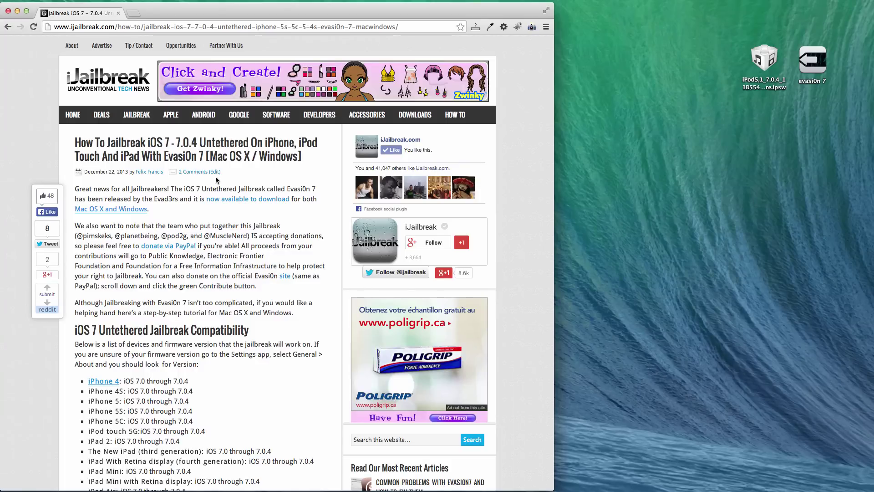
scroll(228, 187, down, 4)
scroll(239, 195, down, 4)
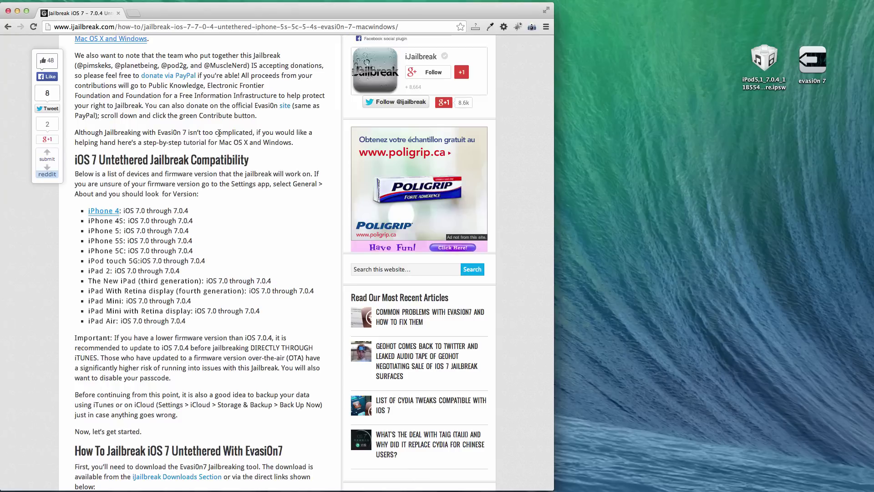
scroll(218, 135, down, 5)
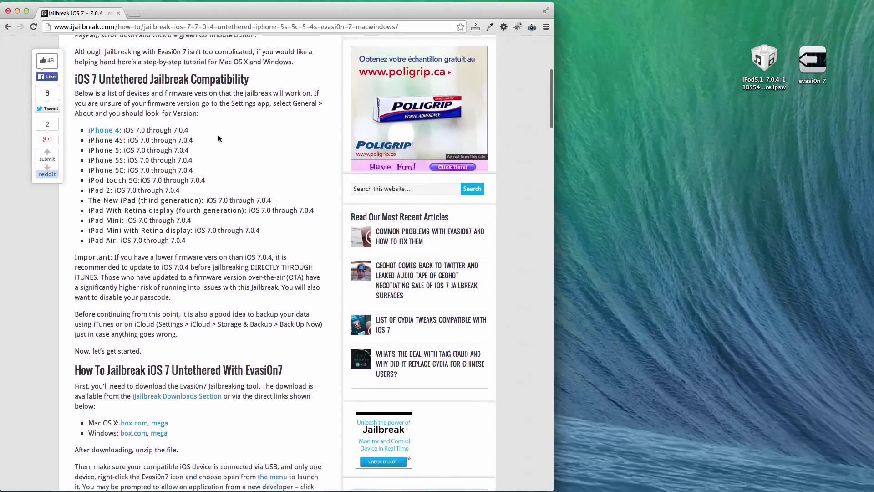
scroll(218, 136, up, 4)
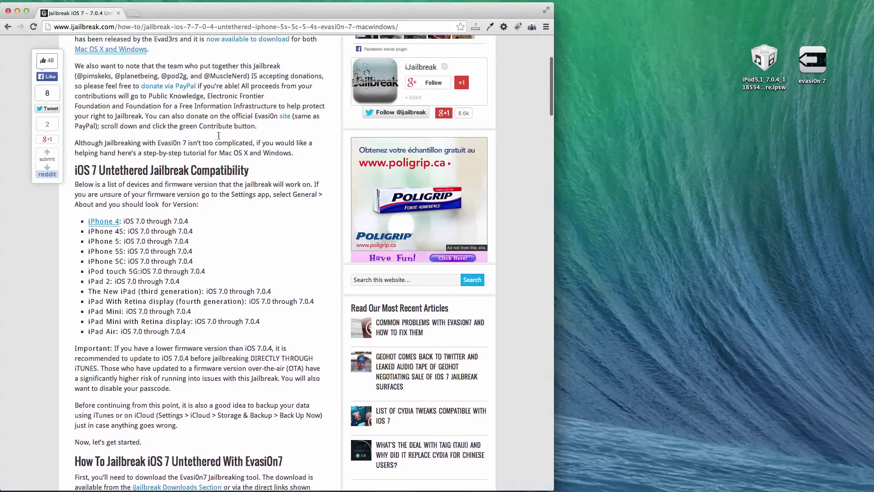
scroll(219, 136, up, 5)
scroll(218, 137, down, 7)
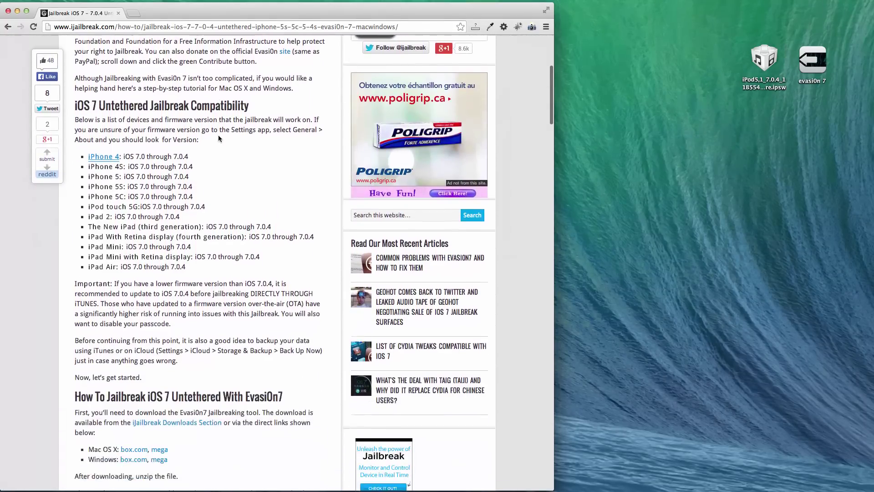
scroll(218, 138, down, 18)
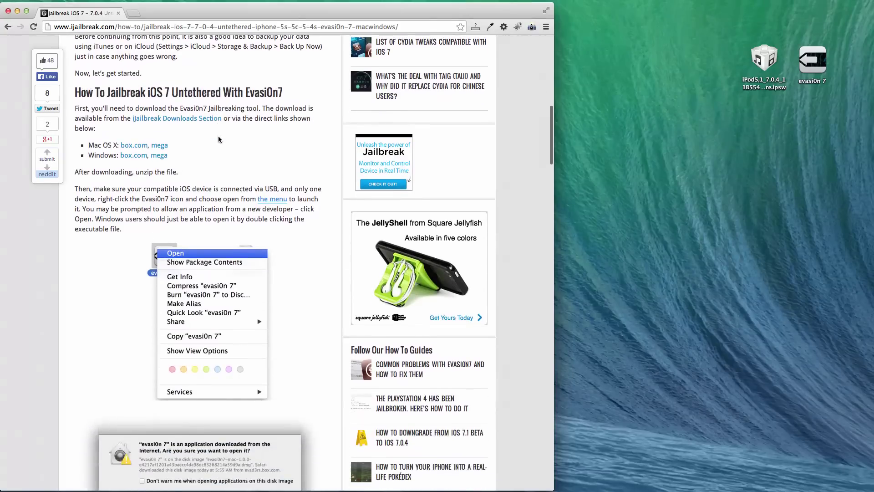
scroll(218, 138, up, 20)
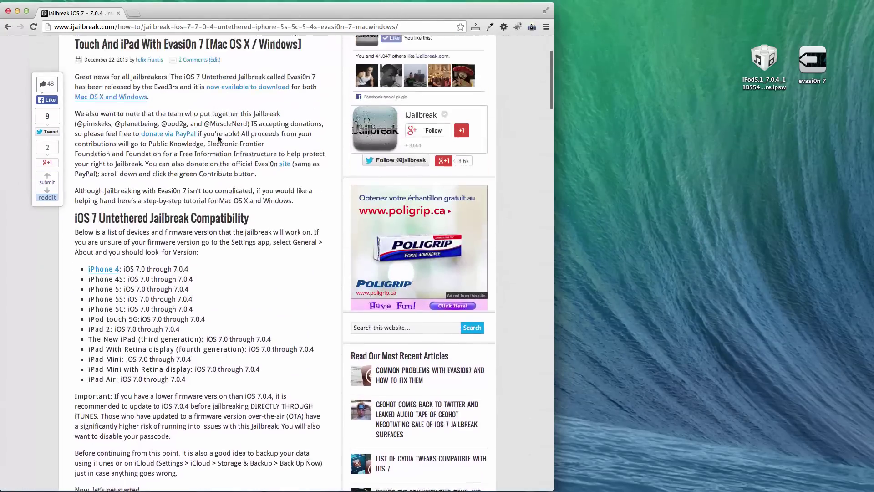
scroll(218, 138, up, 7)
scroll(219, 139, down, 5)
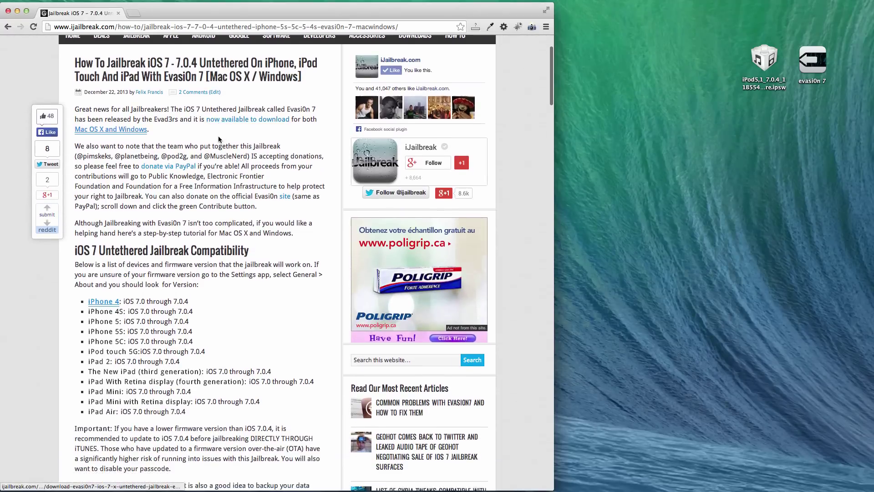
scroll(218, 139, down, 3)
scroll(218, 137, up, 4)
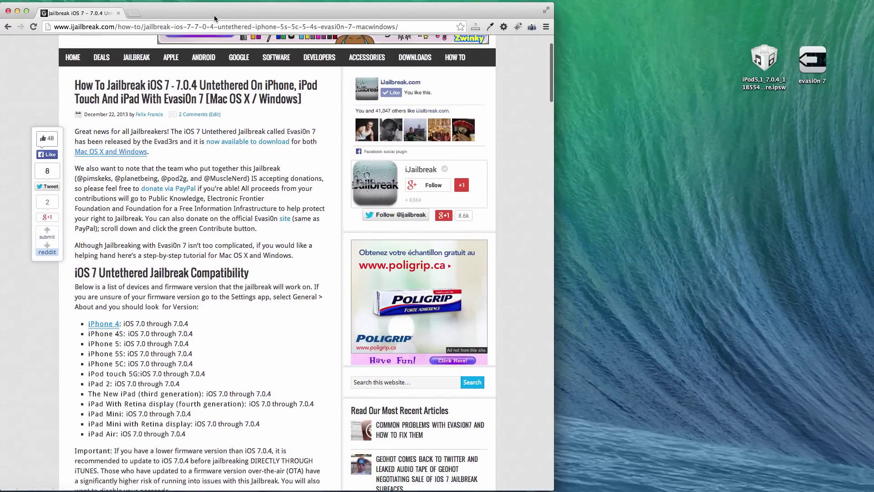
scroll(257, 111, down, 7)
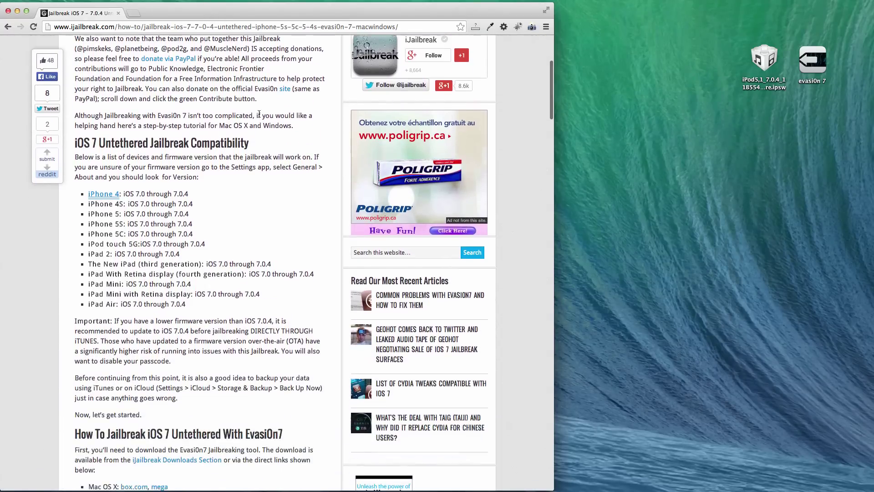
scroll(259, 114, down, 2)
scroll(236, 177, up, 2)
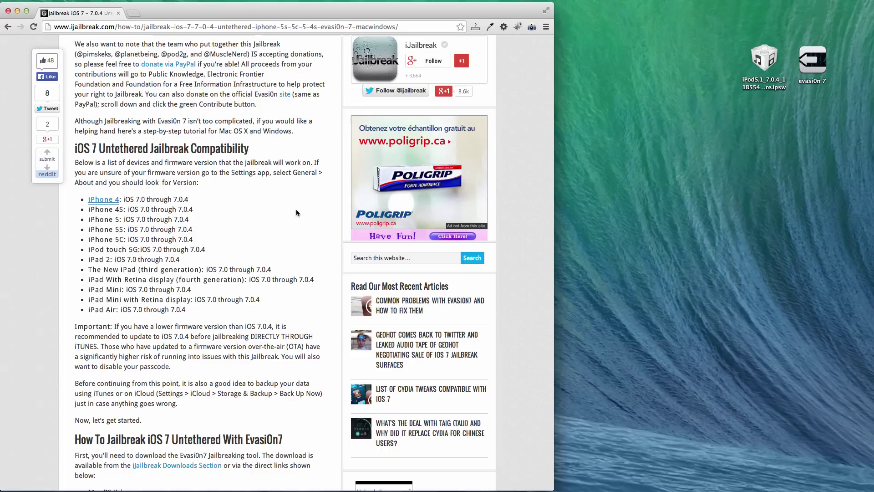
scroll(296, 213, down, 5)
scroll(289, 212, up, 5)
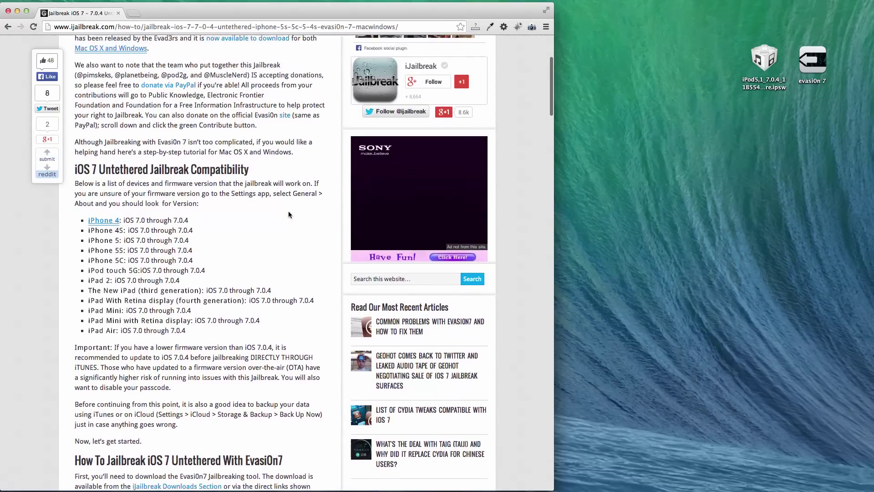
scroll(288, 211, down, 2)
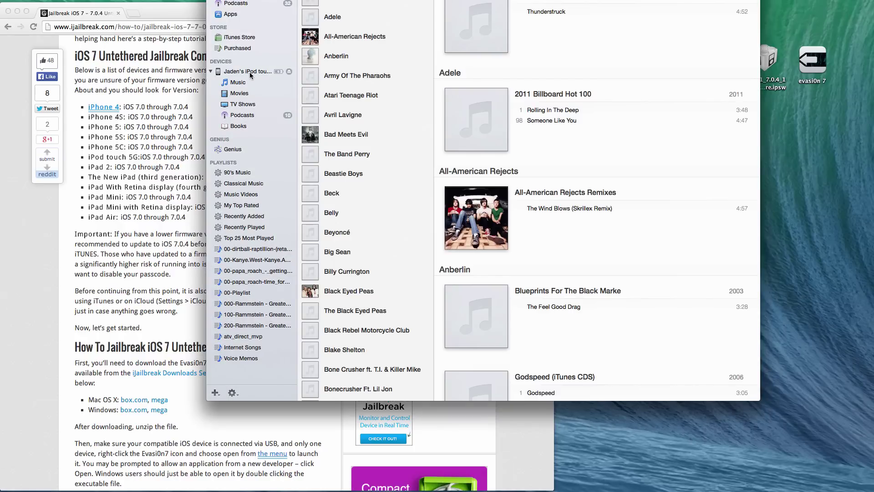
click(250, 72)
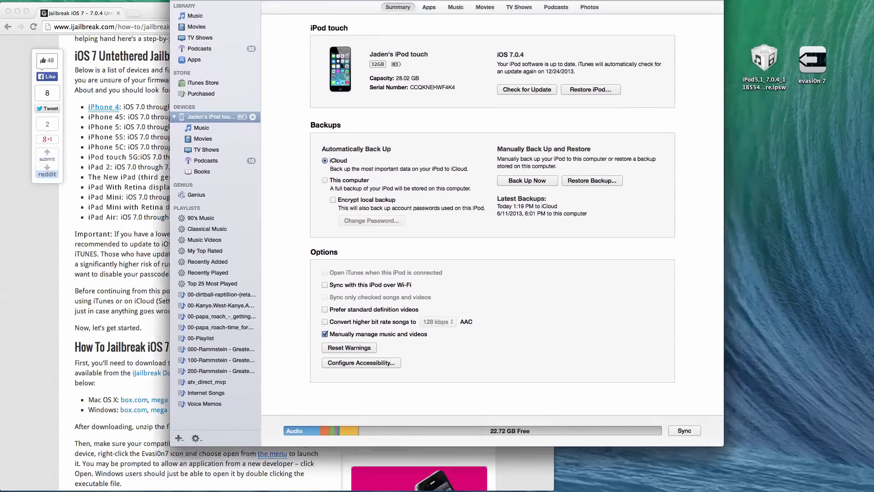
drag(524, 0, 411, 41)
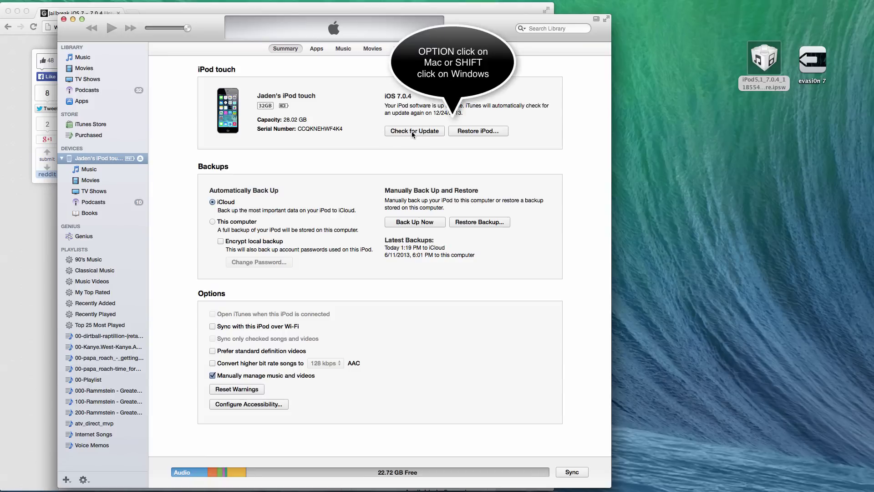
- Cancel a custom-firmware update, then try Restore iPod and accept the Find My iPod refusal
alt+click(411, 132)
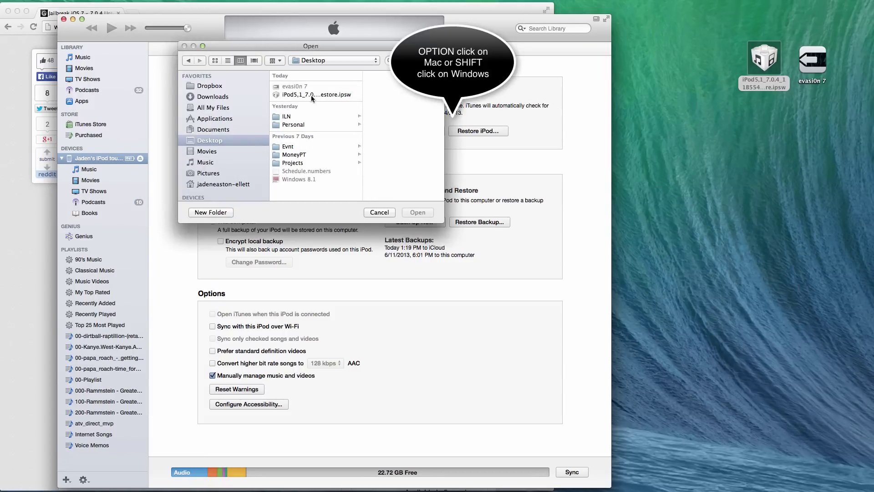
click(384, 213)
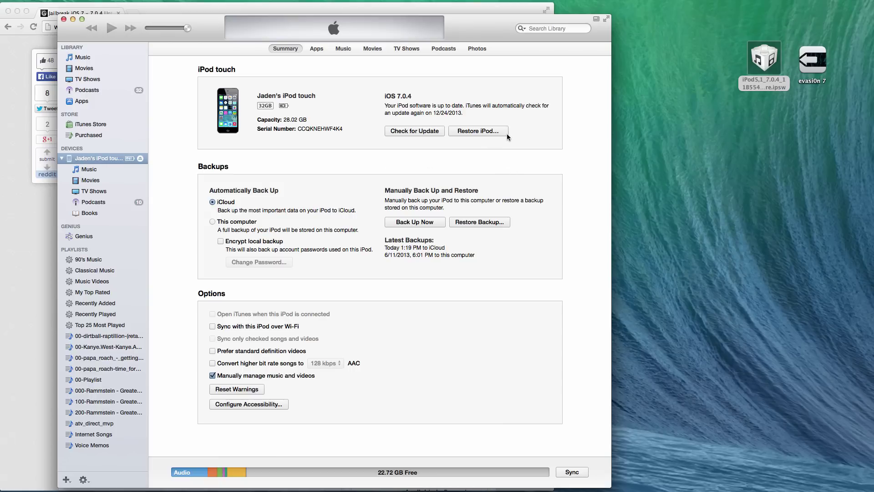
click(479, 131)
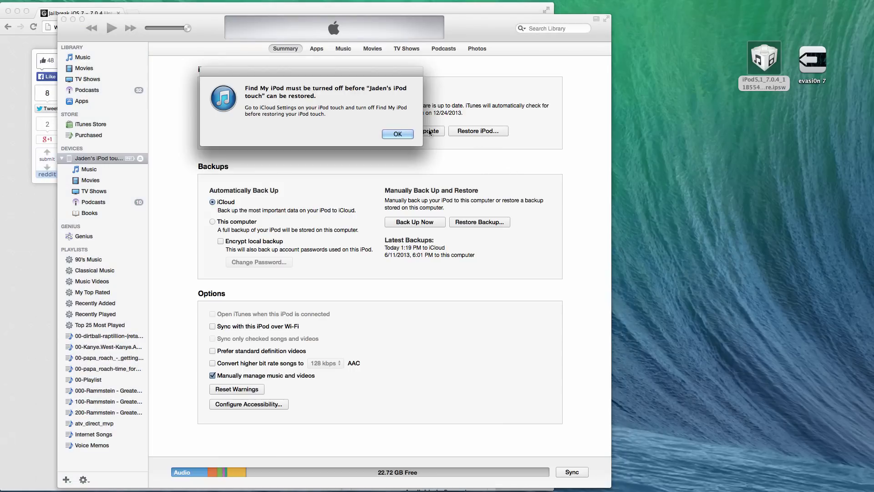
click(401, 132)
click(743, 100)
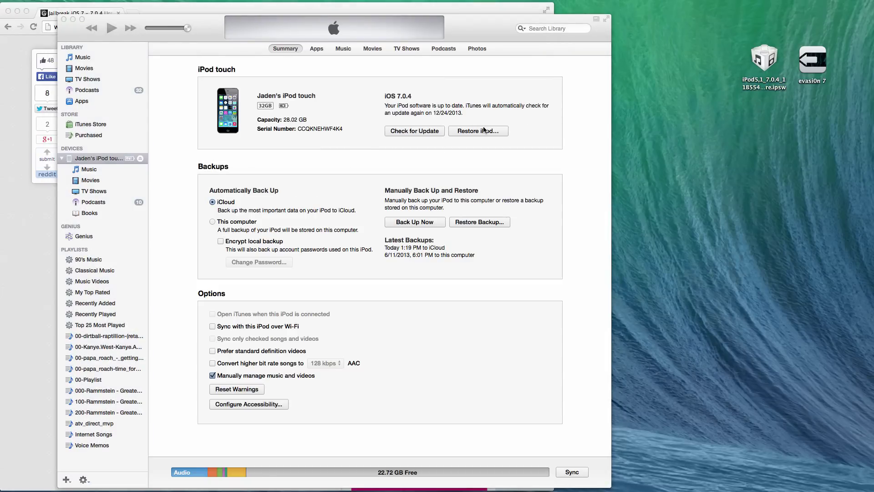
- Nudge the iTunes window up and right, leaving the Chrome guide in front
click(49, 212)
scroll(50, 213, up, 10)
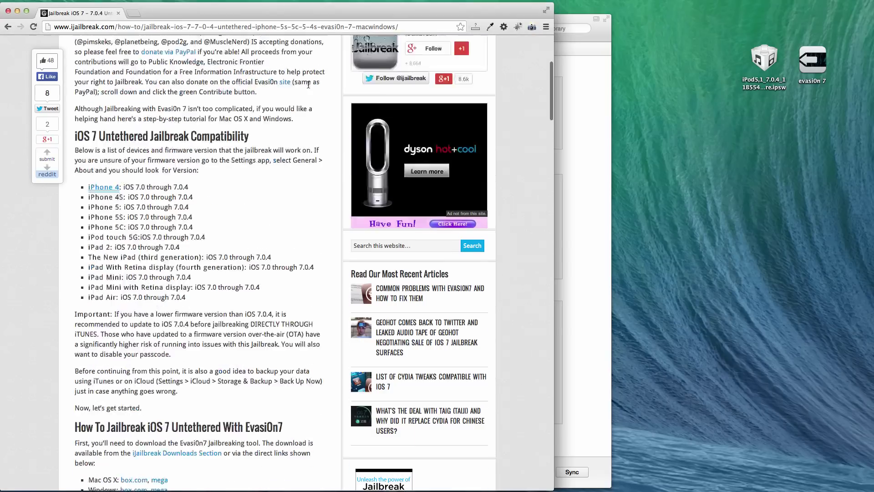
mouse_move(402, 119)
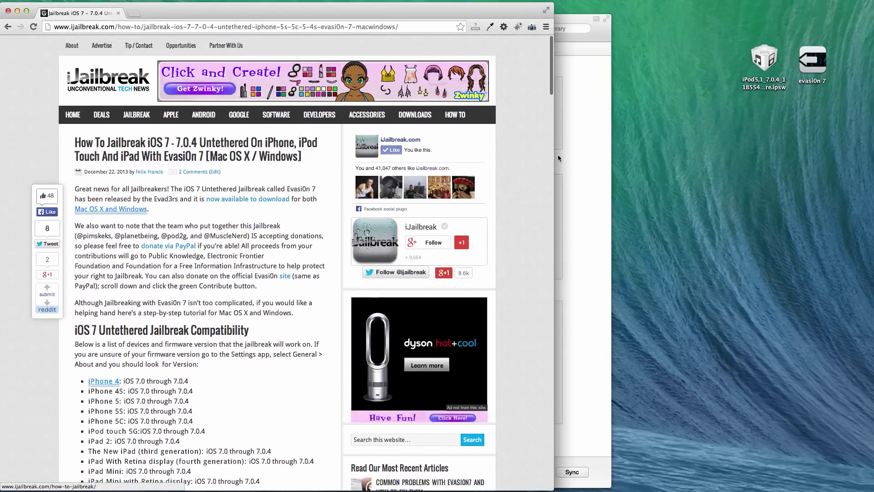
click(579, 162)
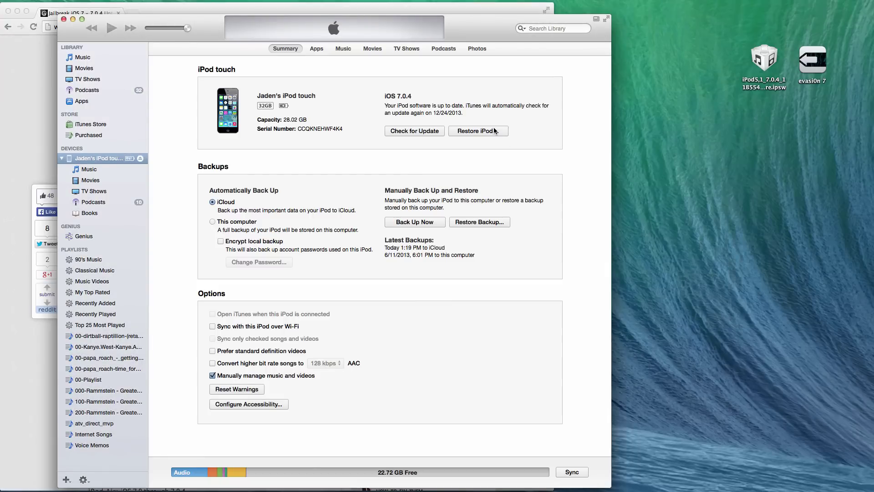
click(43, 127)
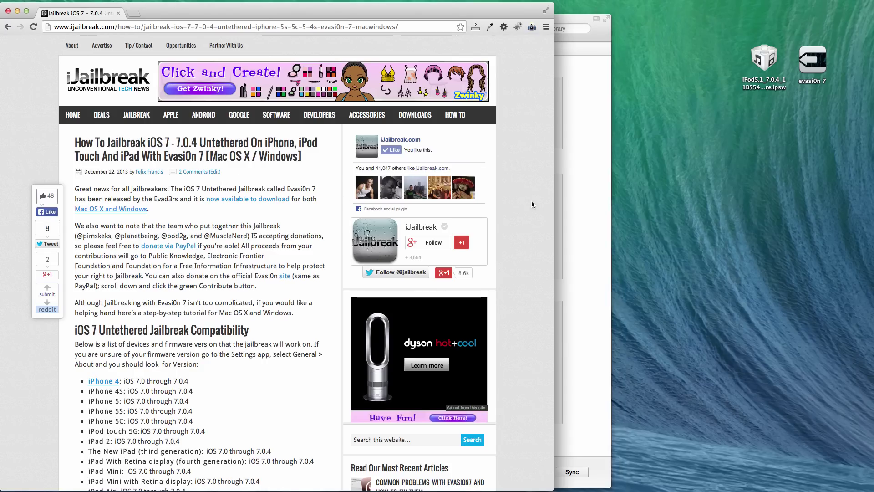
click(586, 207)
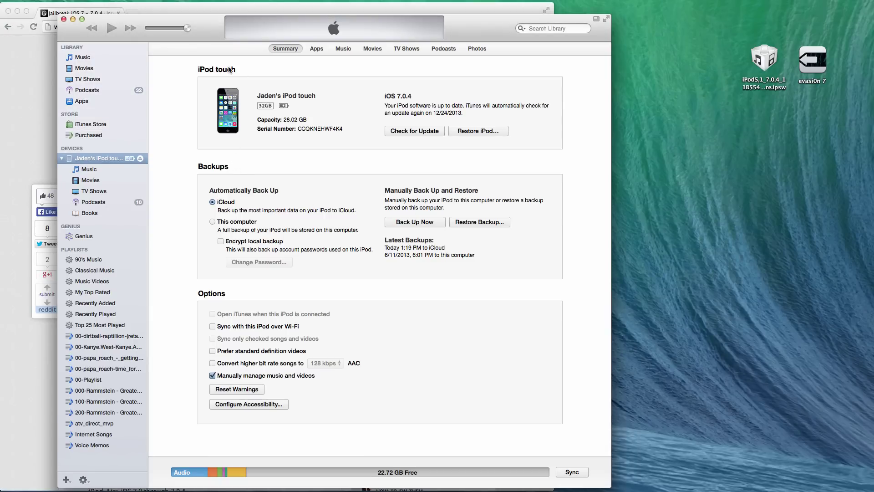
drag(204, 36, 213, 32)
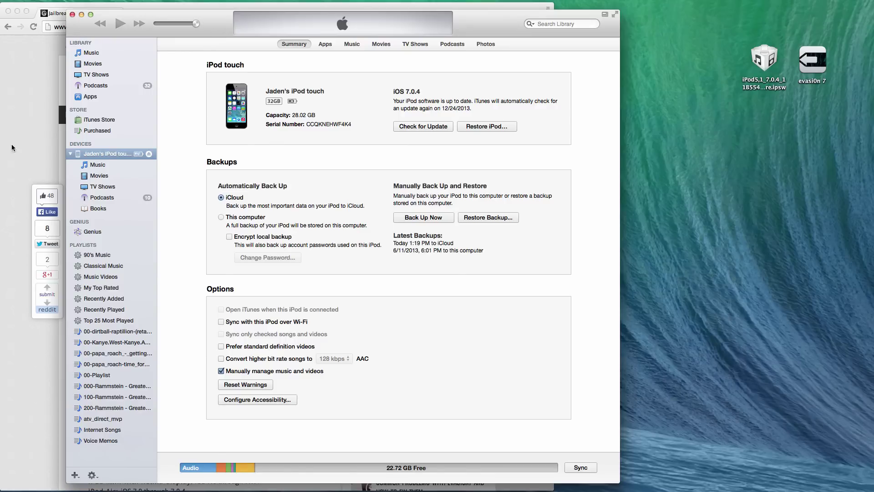
click(12, 144)
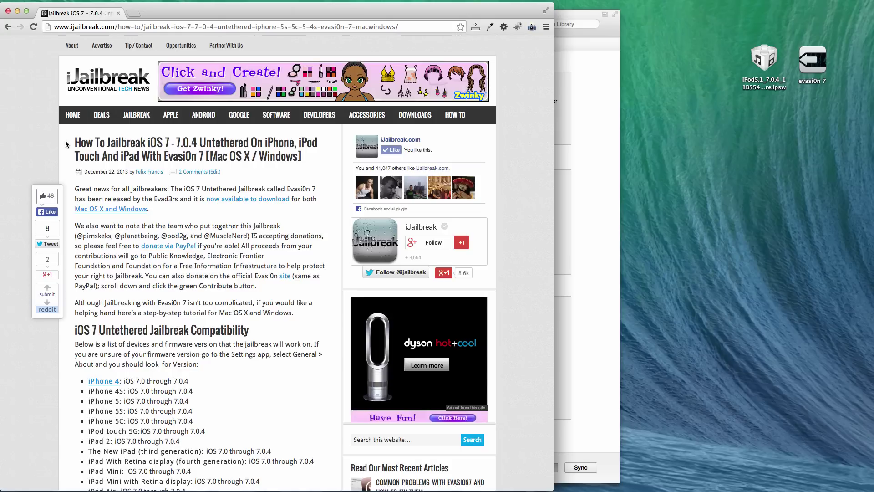
- Scroll the guide to its 'How To Jailbreak iOS 7 Untethered With Evasi0n7' instructions
scroll(240, 209, down, 10)
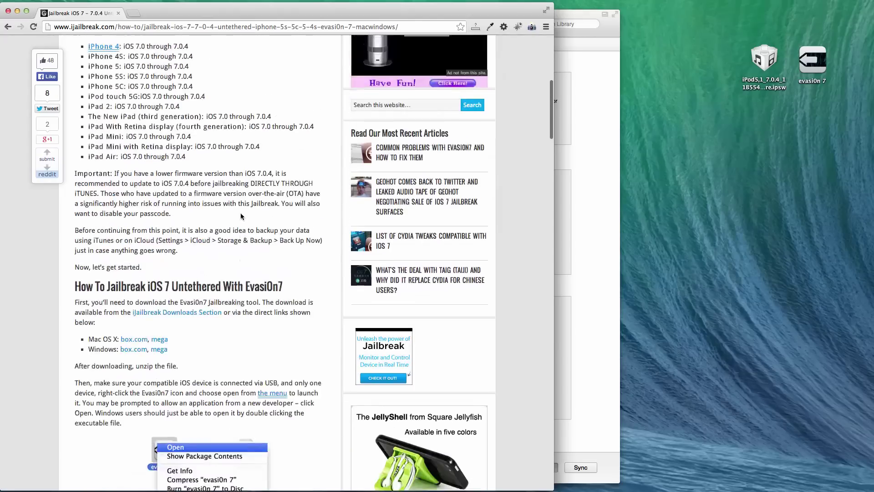
scroll(241, 216, up, 3)
scroll(241, 214, down, 5)
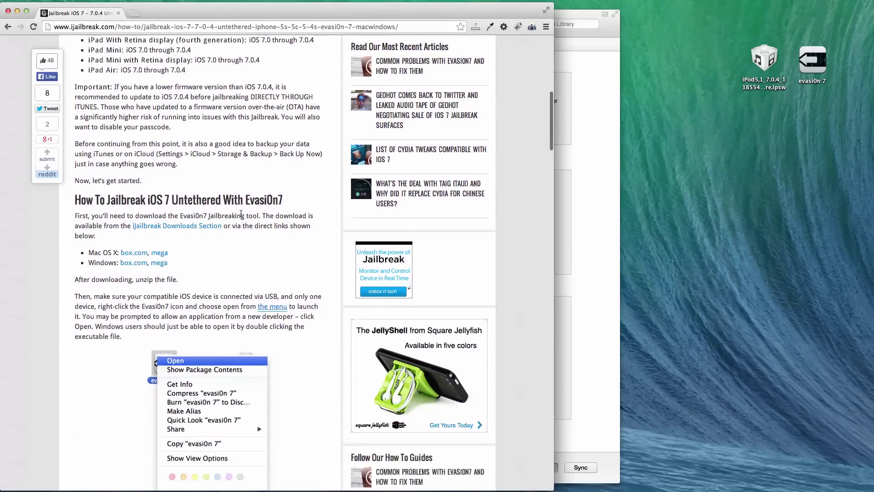
scroll(241, 214, up, 5)
scroll(241, 215, down, 3)
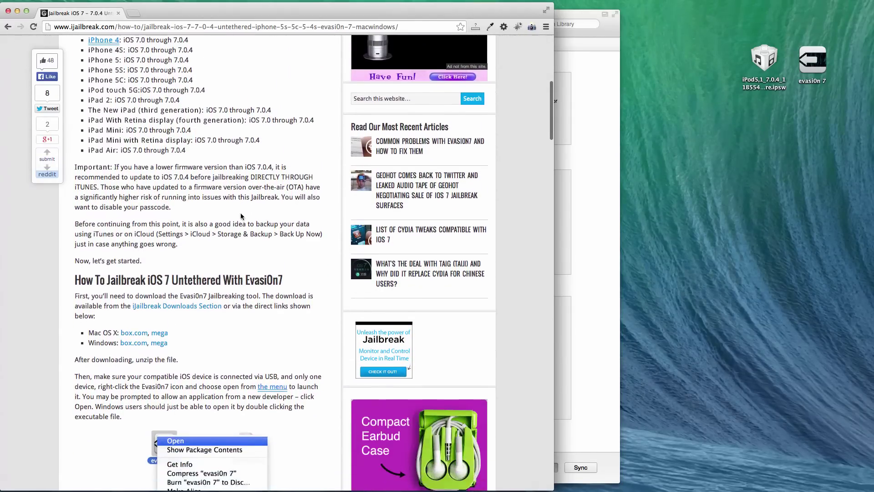
scroll(242, 215, down, 1)
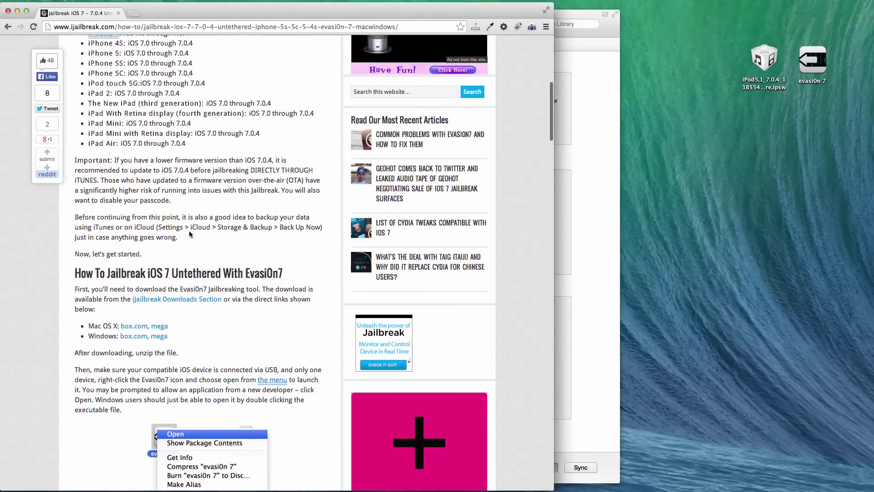
scroll(275, 249, down, 6)
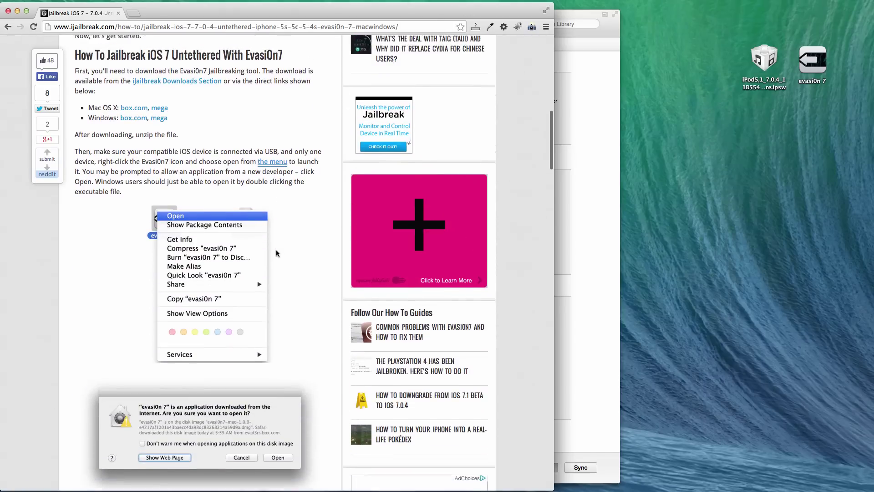
scroll(278, 250, up, 3)
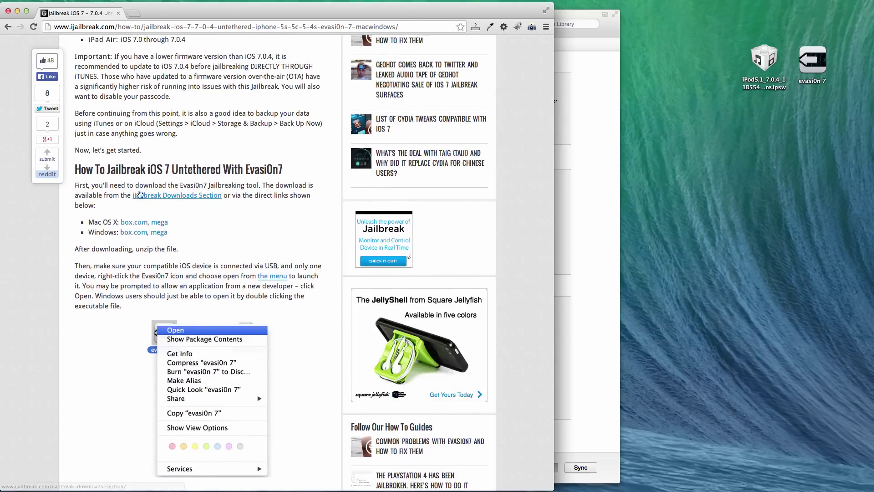
scroll(230, 219, up, 1)
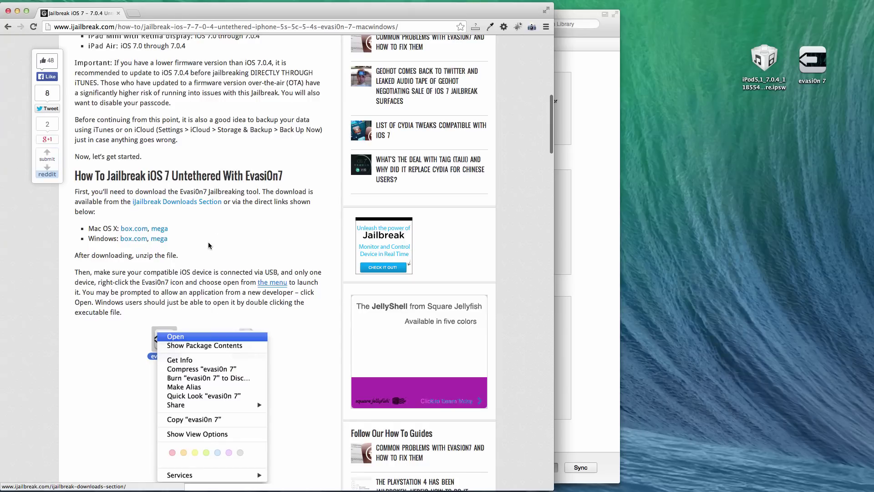
scroll(249, 246, up, 1)
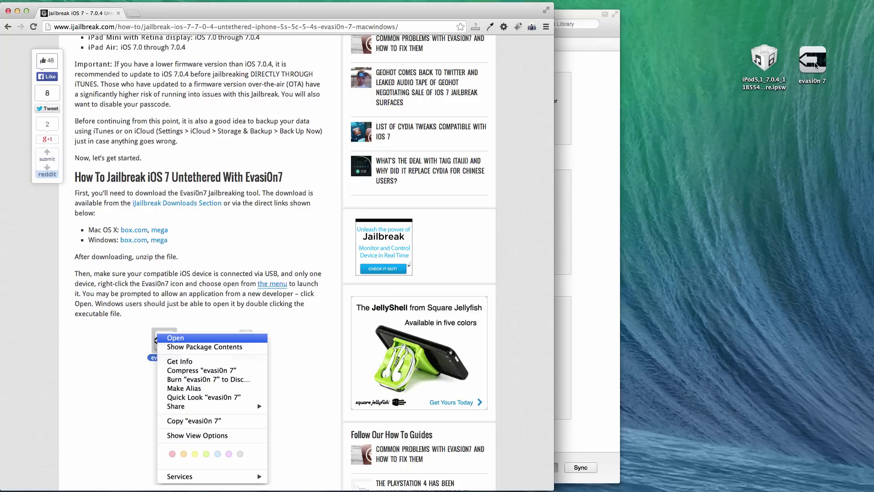
- Bring up the right-click shortcut menu for the evasi0n 7 app icon on the desktop
mouse_move(818, 63)
mouse_down()
mouse_move(822, 80)
mouse_move(814, 64)
mouse_up()
click(839, 60)
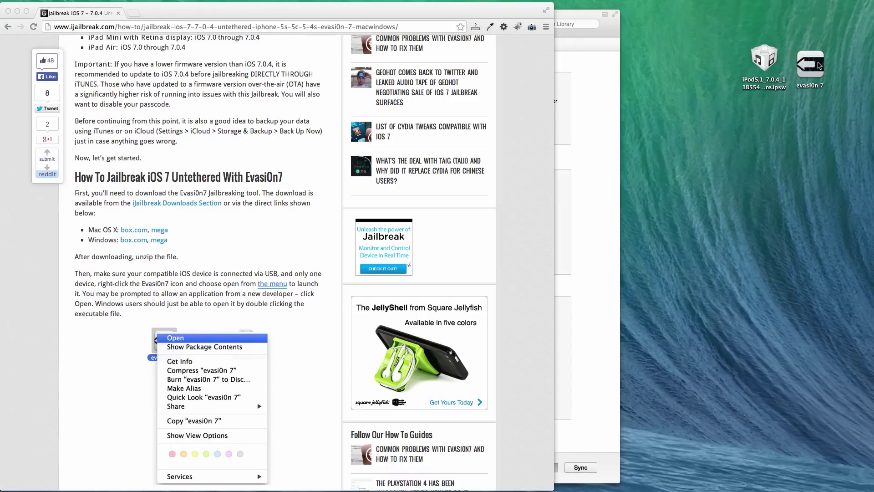
right_click(818, 65)
key(Escape)
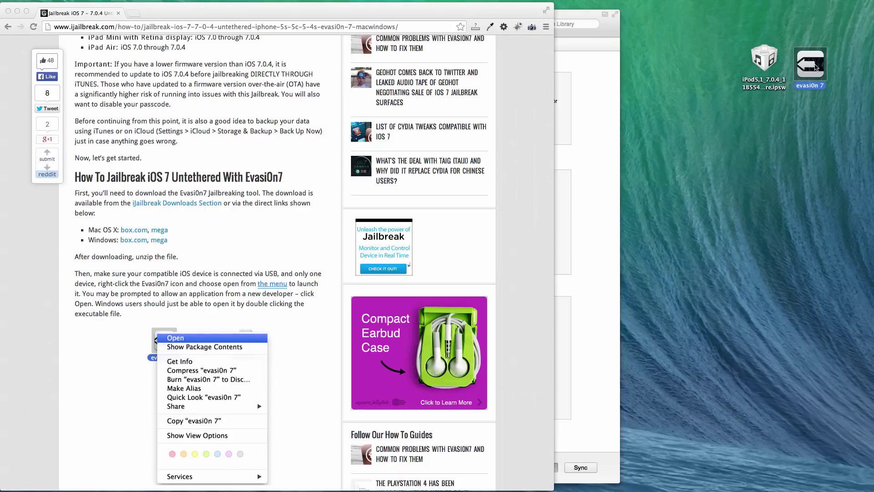
right_click(815, 67)
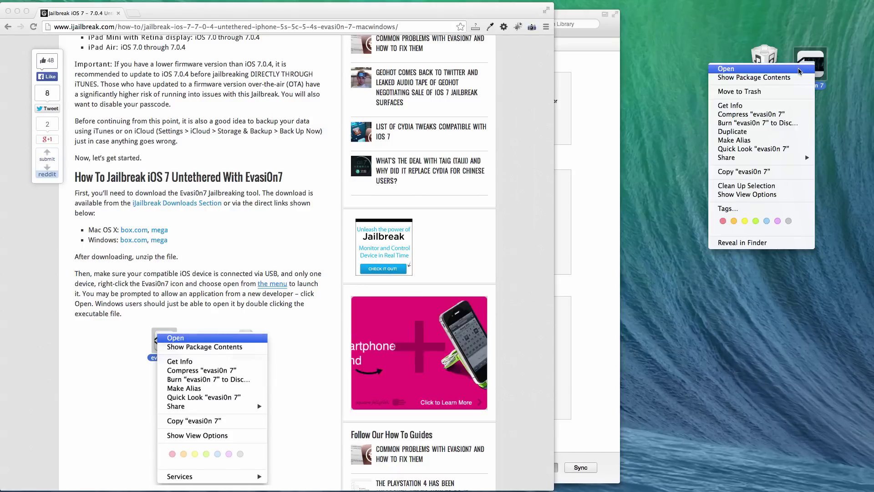
click(800, 69)
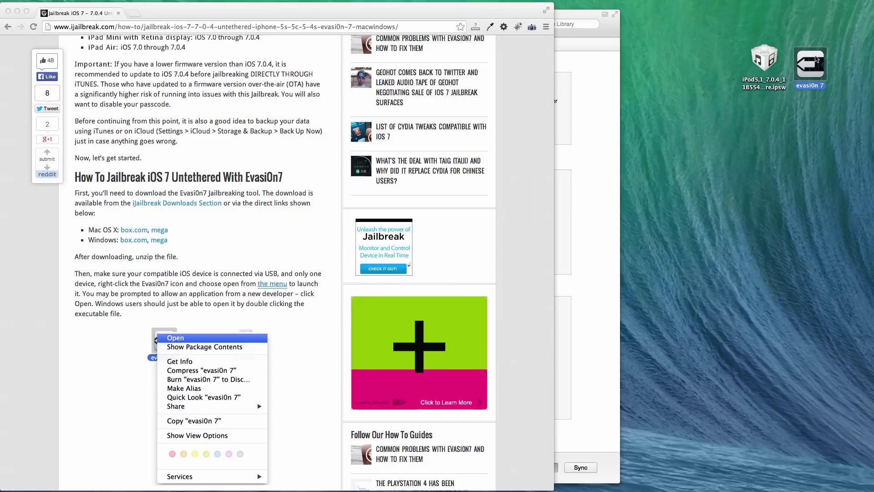
right_click(814, 60)
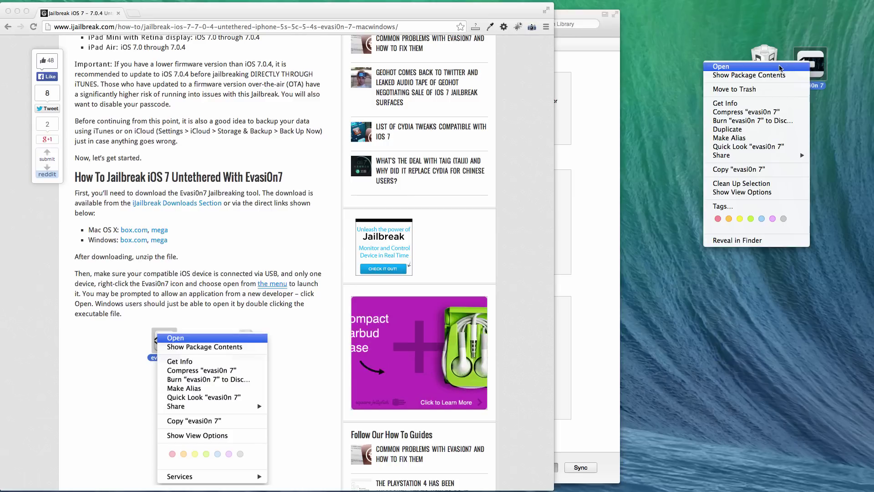
- Launch evasi0n 7, place its window beside the guide, and start the iPod touch jailbreak
click(788, 67)
drag(362, 47, 780, 135)
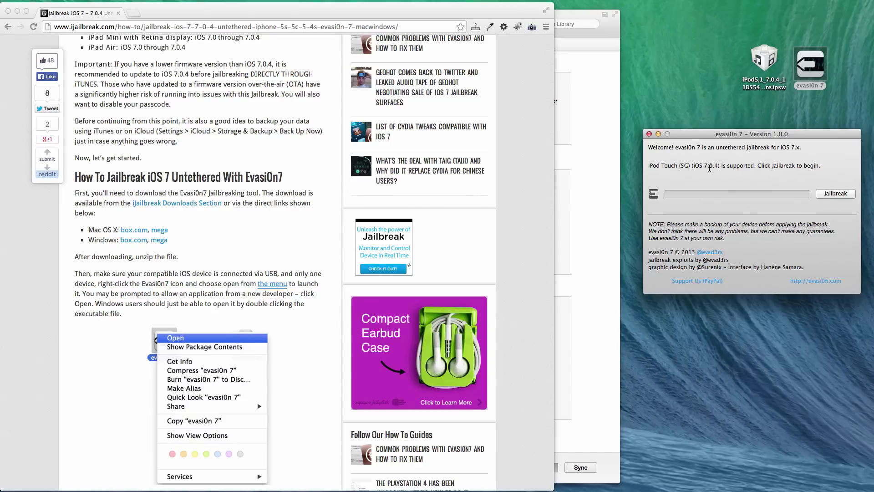
scroll(407, 169, down, 10)
scroll(406, 170, down, 15)
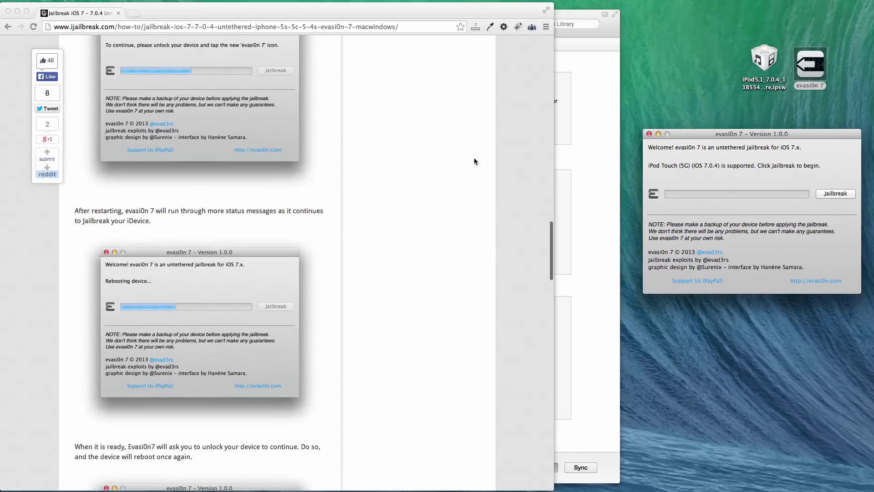
click(840, 194)
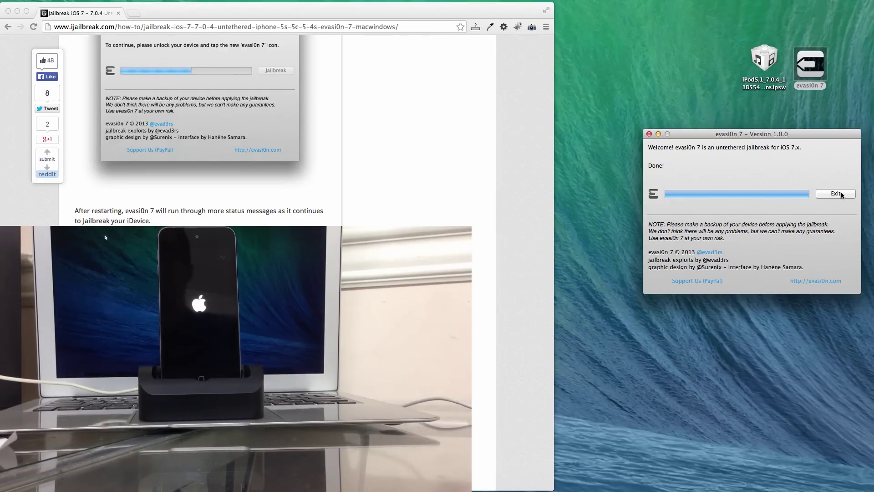
- Exit evasi0n 7 now that the jailbreak has finished
click(840, 193)
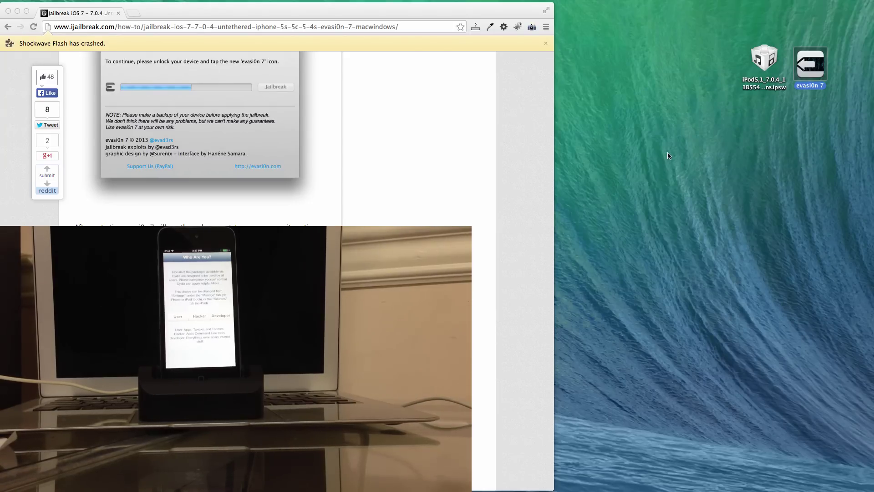
- Go from the guide to the iJailbreak homepage via its logo and scroll to the recent articles
scroll(452, 88, up, 15)
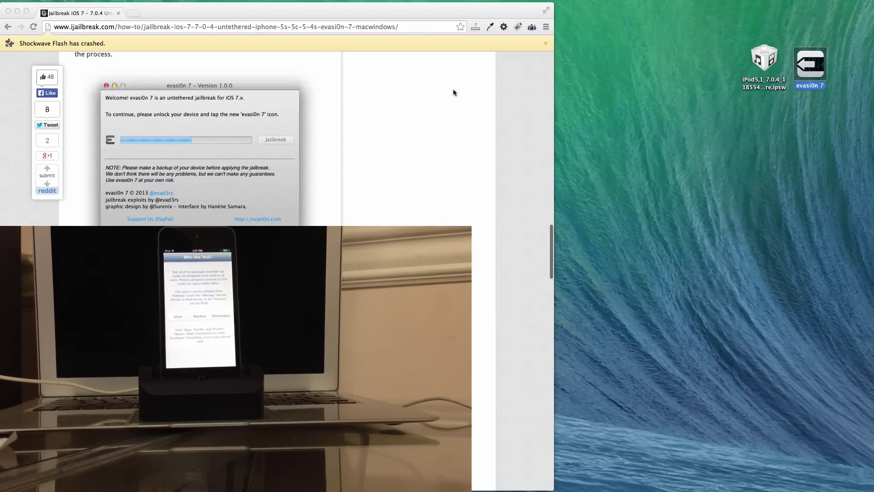
click(129, 93)
click(128, 92)
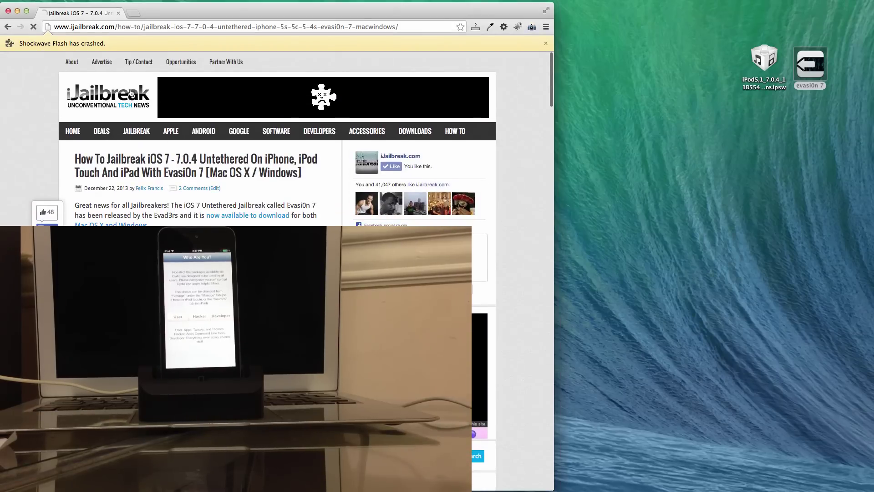
scroll(455, 298, down, 5)
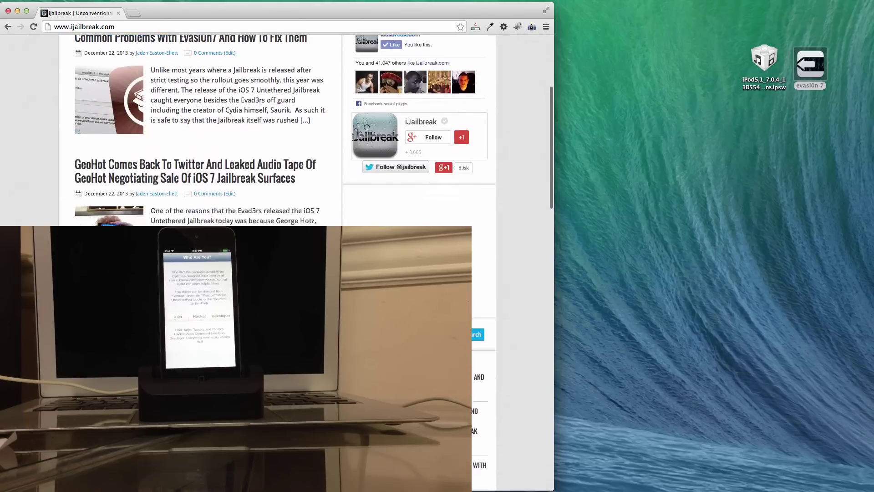